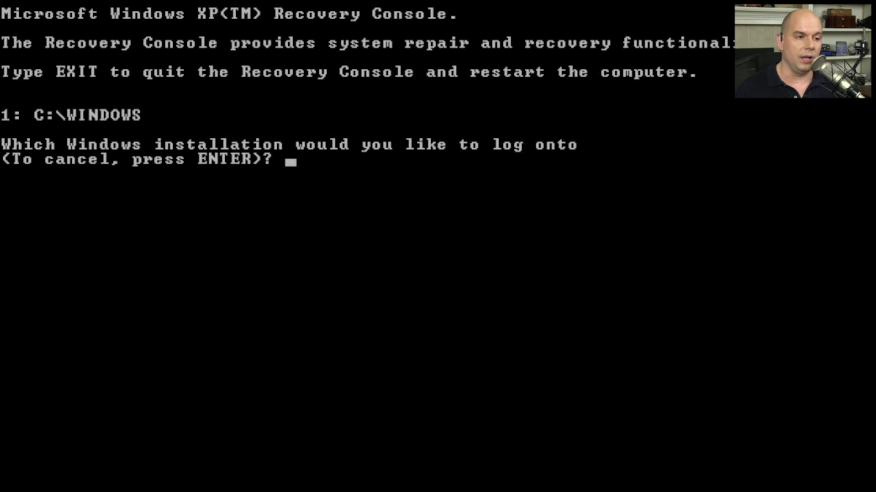
Log onto Windows installation 1 as Administrator with the account password to reach C:\WINDOWS>
{"action": "type", "text": "1"}
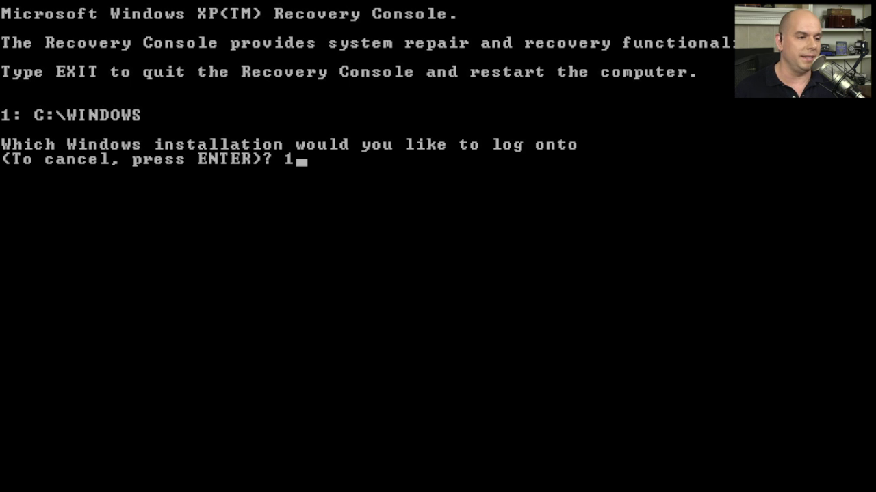
{"action": "key", "text": "Return"}
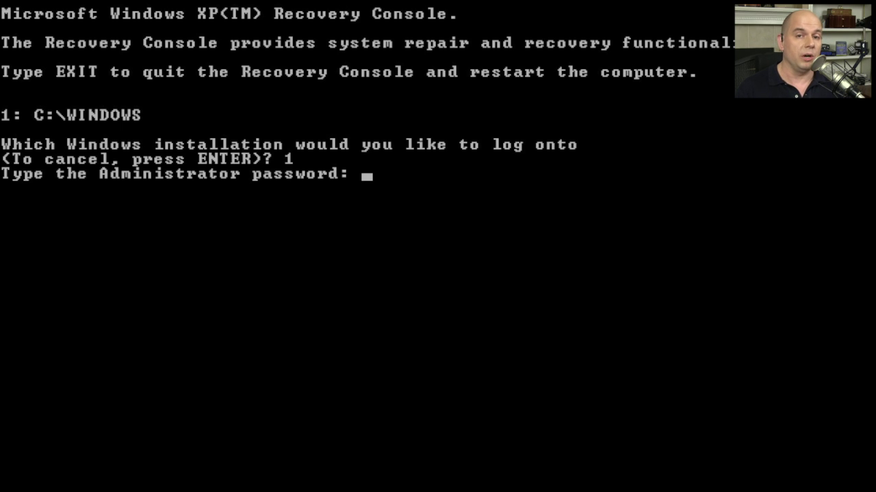
{"action": "type", "text": "*******"}
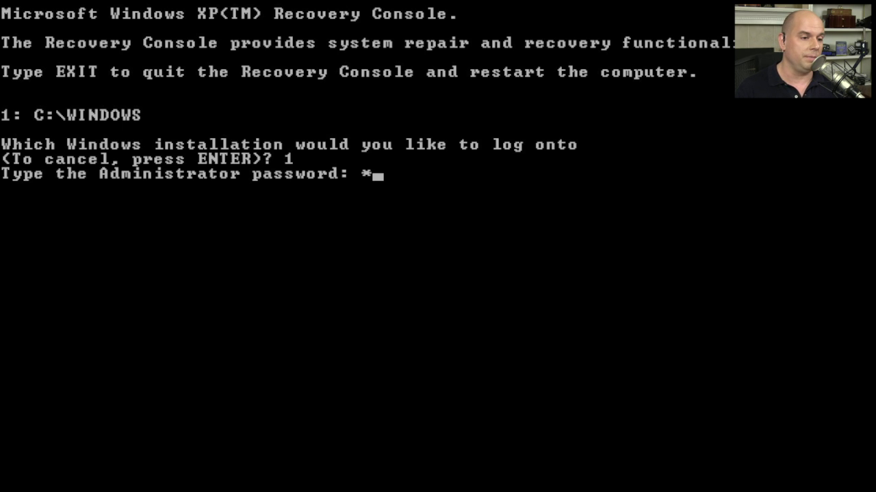
{"action": "key", "text": "Return"}
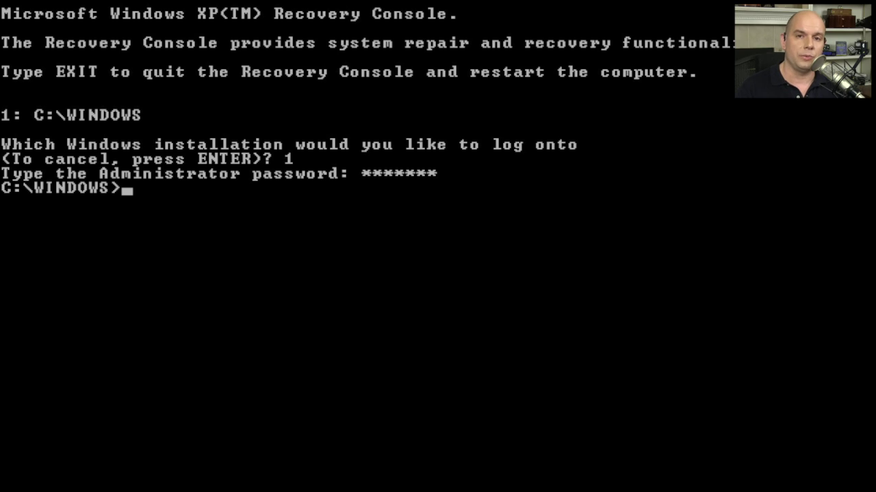
List C:\WINDOWS with dir, paging through to the 117-file and free-space totals
{"action": "type", "text": "dir"}
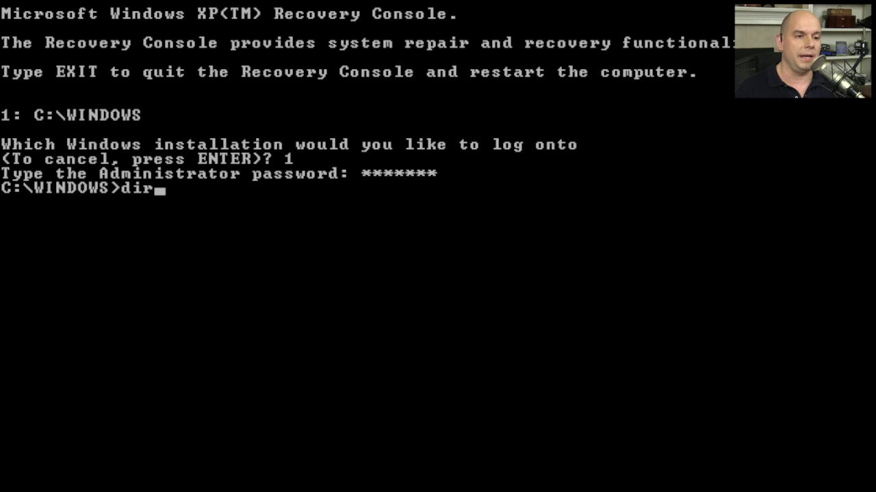
{"action": "key", "text": "Return"}
{"action": "key", "text": "space"}
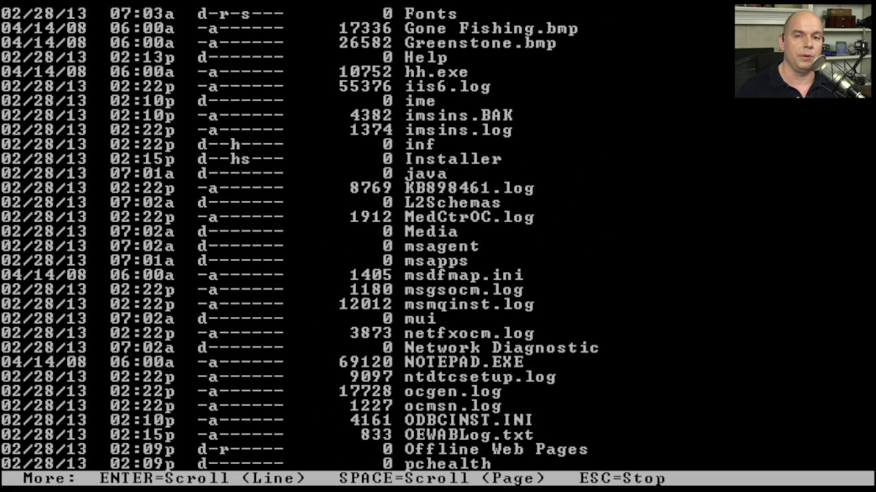
{"action": "key", "text": "space"}
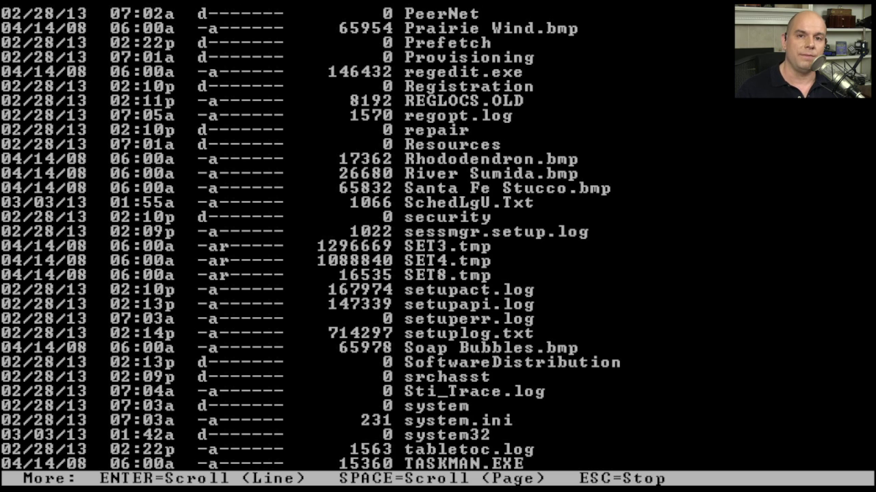
{"action": "key", "text": "space"}
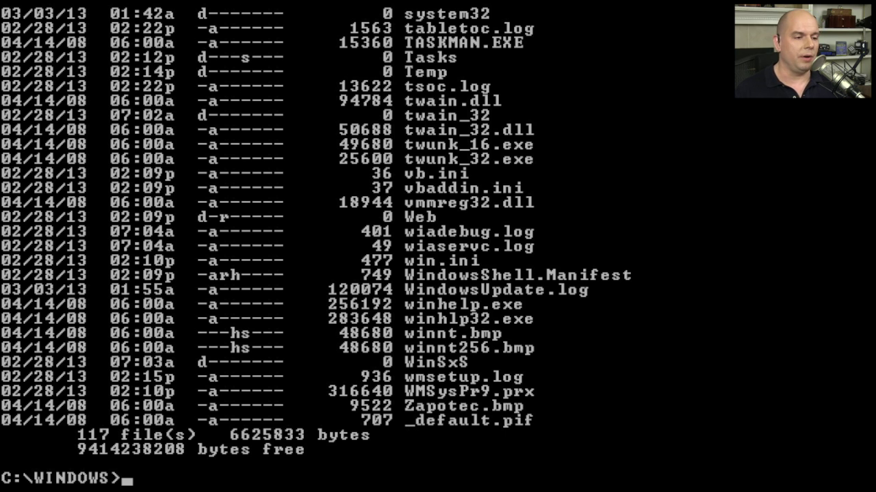
Run map to show C: as the 10229MB NTFS partition and D: as CdRom0
{"action": "type", "text": "map"}
{"action": "key", "text": "Return"}
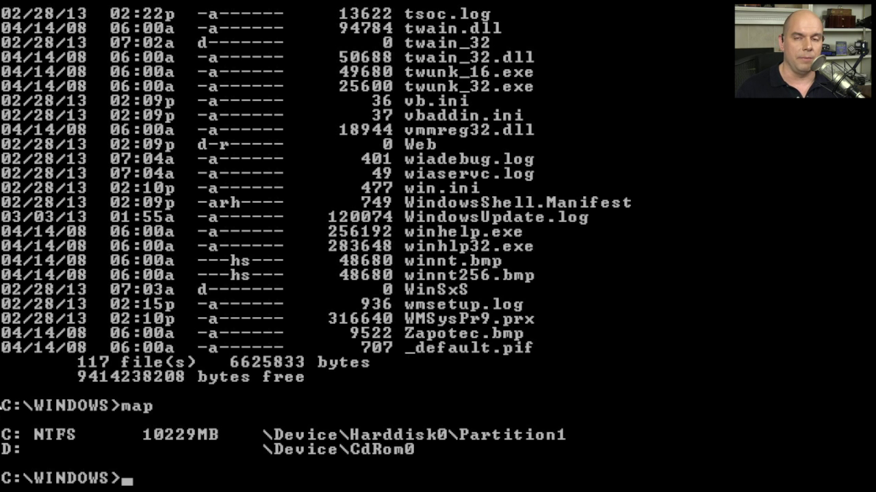
View fixmbr /? help, then run fixmbr \Device\Harddisk0\Partition1 up to its caution prompt
{"action": "type", "text": "fixmb"}
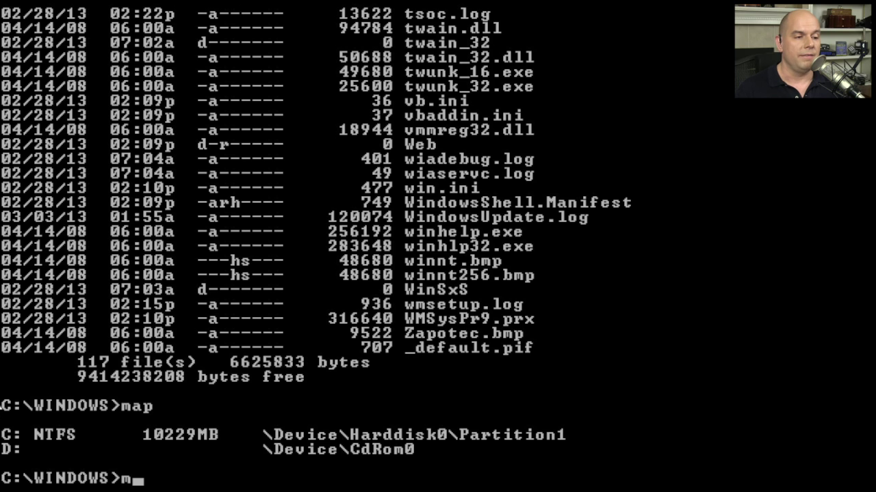
{"action": "type", "text": "r /?"}
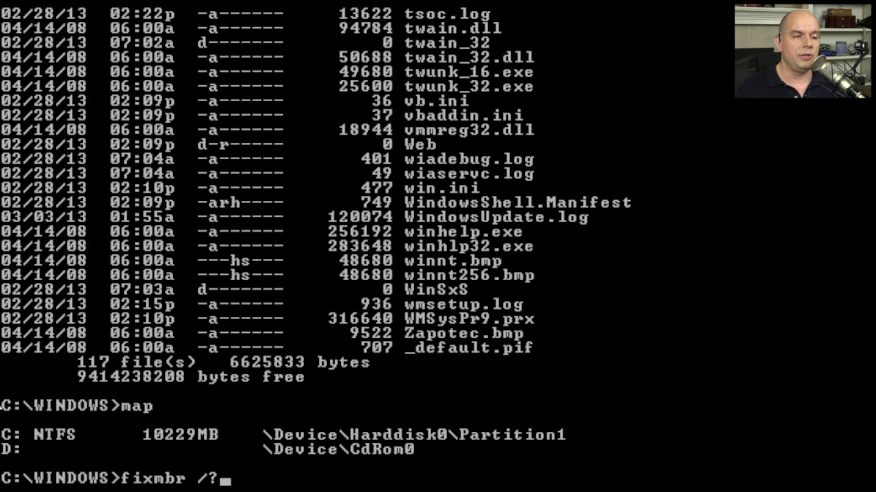
{"action": "key", "text": "Return"}
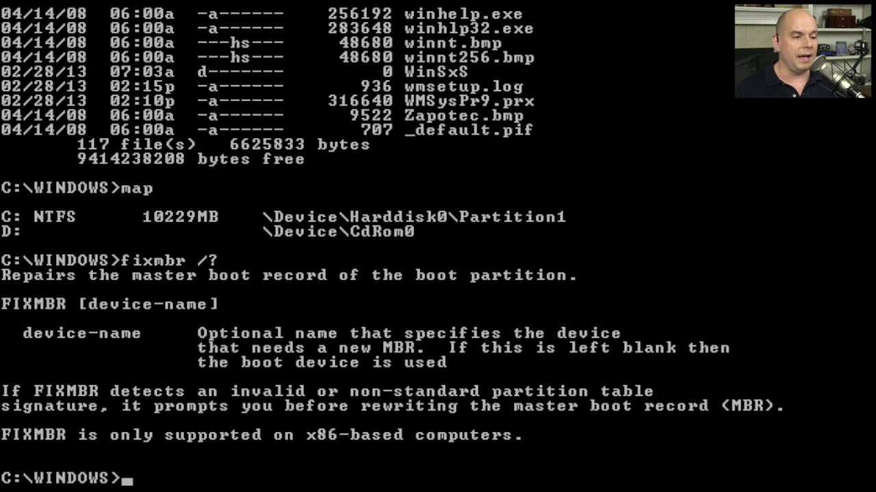
{"action": "type", "text": "fix"}
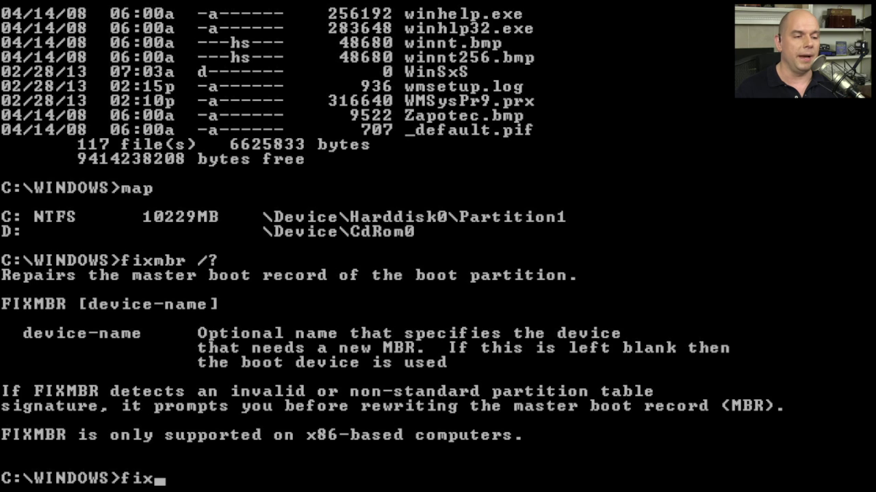
{"action": "type", "text": "mbr "}
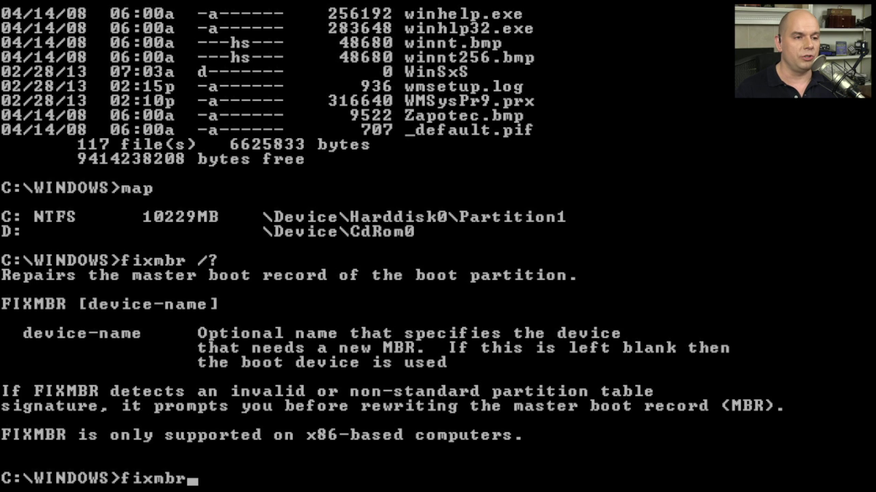
{"action": "type", "text": "\\"}
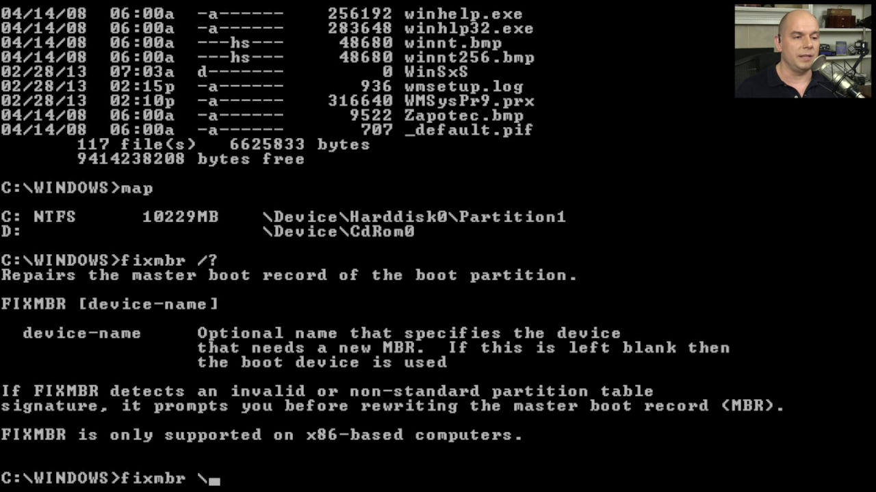
{"action": "type", "text": "Device\\Hard"}
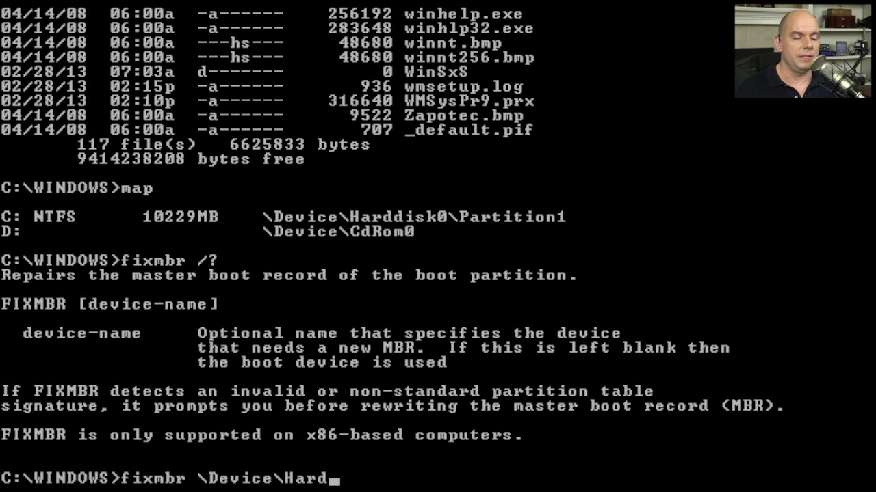
{"action": "type", "text": "disk0\\Partition1"}
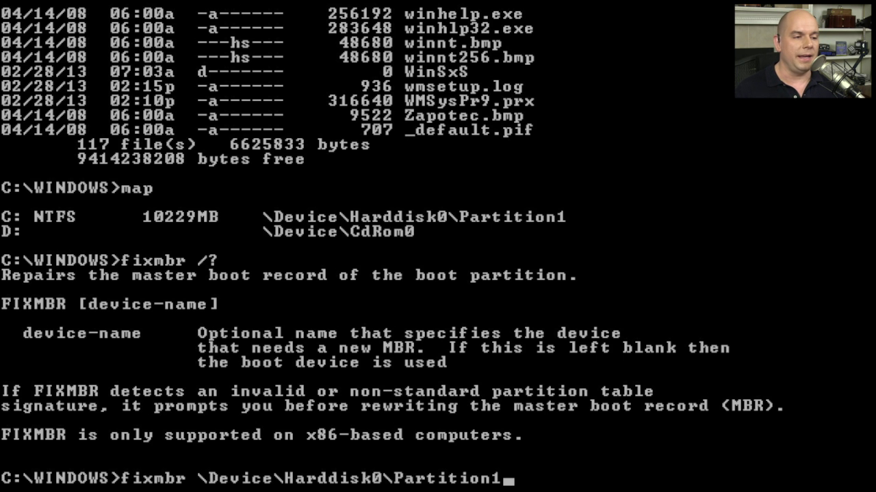
{"action": "key", "text": "Return"}
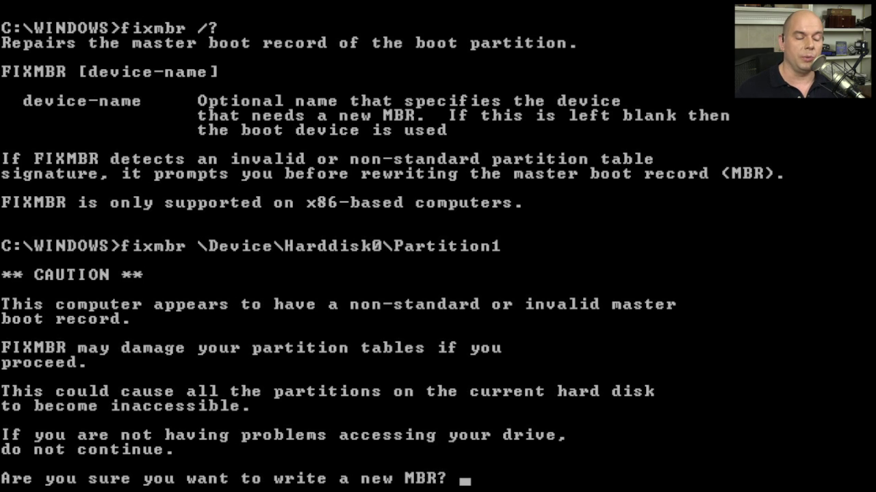
Answer y to confirm writing the new master boot record
{"action": "type", "text": "y"}
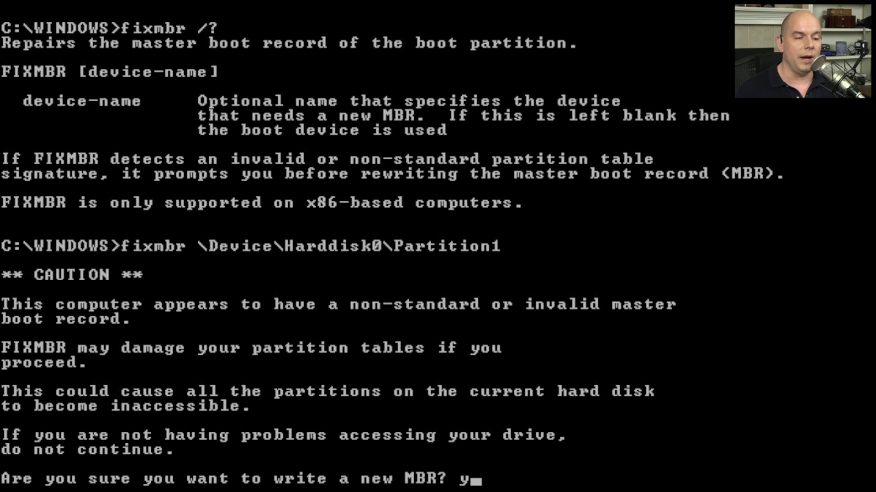
{"action": "key", "text": "Return"}
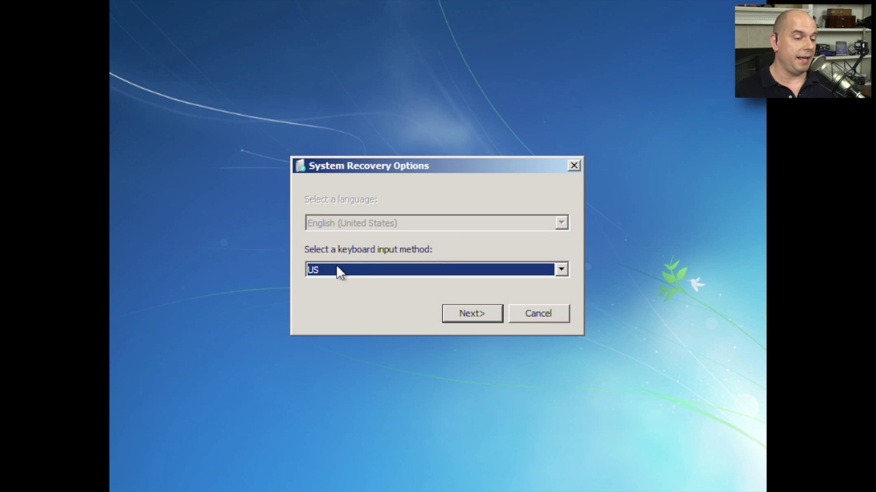
Keep US selected as the keyboard input method
{"action": "left_click", "coordinate": [561, 269]}
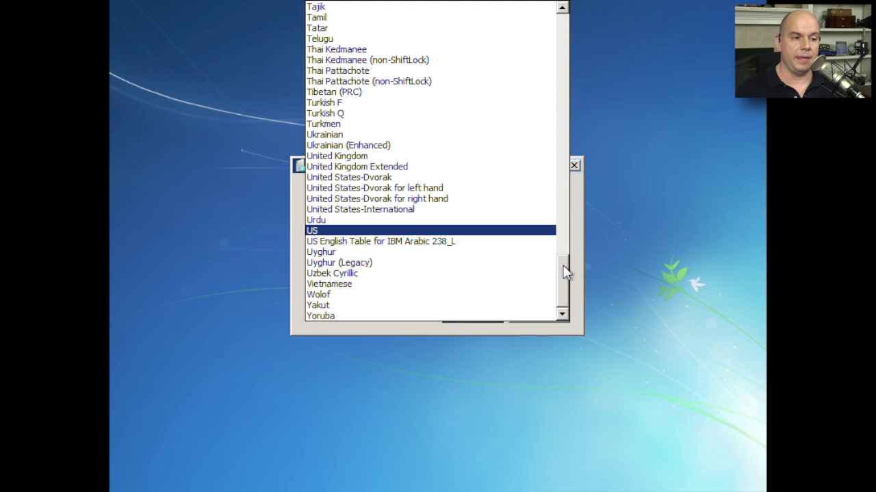
{"action": "left_click", "coordinate": [490, 233]}
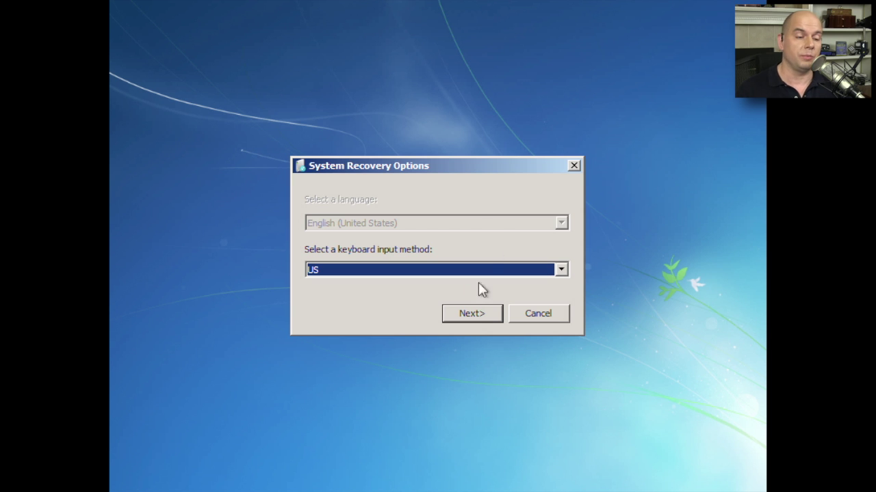
Continue to log-on and sign in with the administrator account password
{"action": "left_click", "coordinate": [474, 312]}
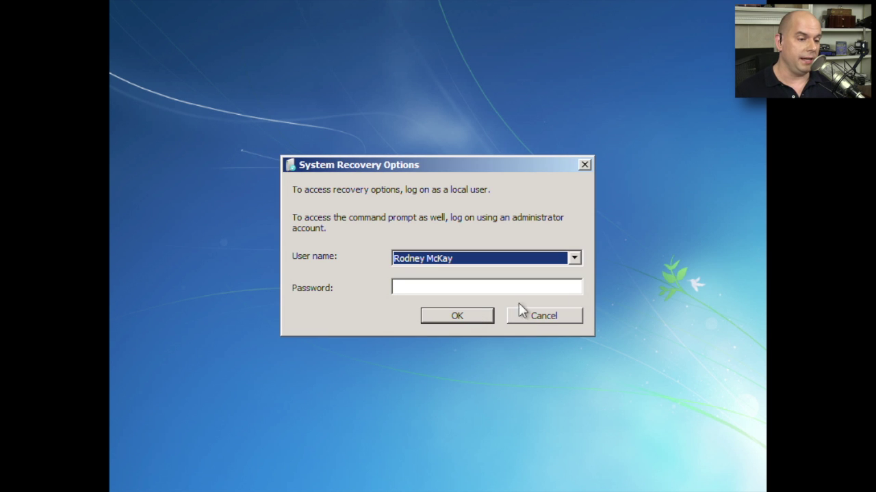
{"action": "left_click", "coordinate": [561, 284]}
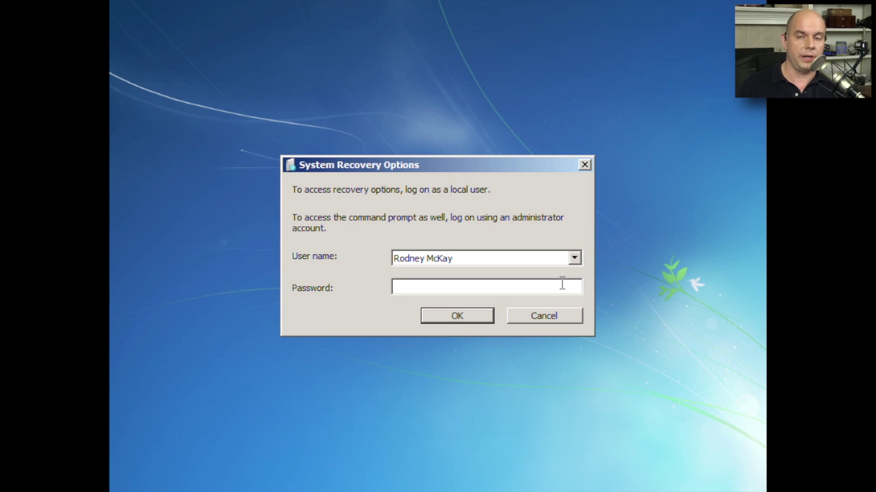
{"action": "type", "text": "password"}
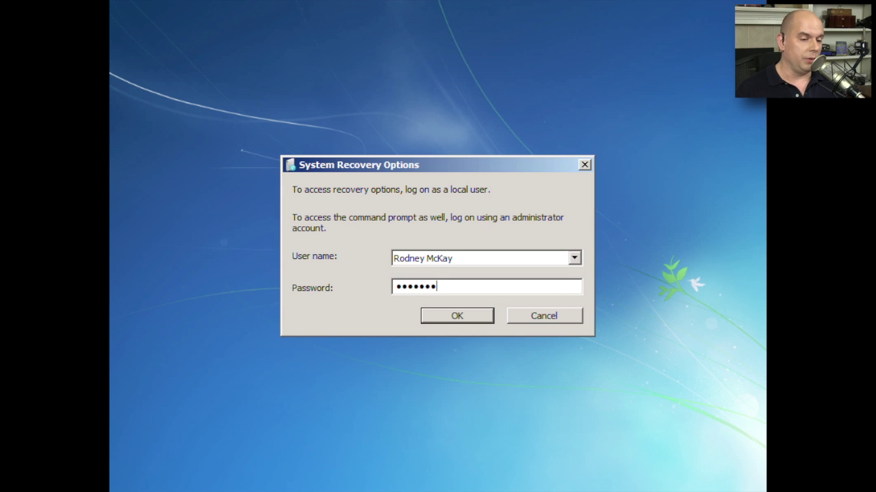
{"action": "key", "text": "Return"}
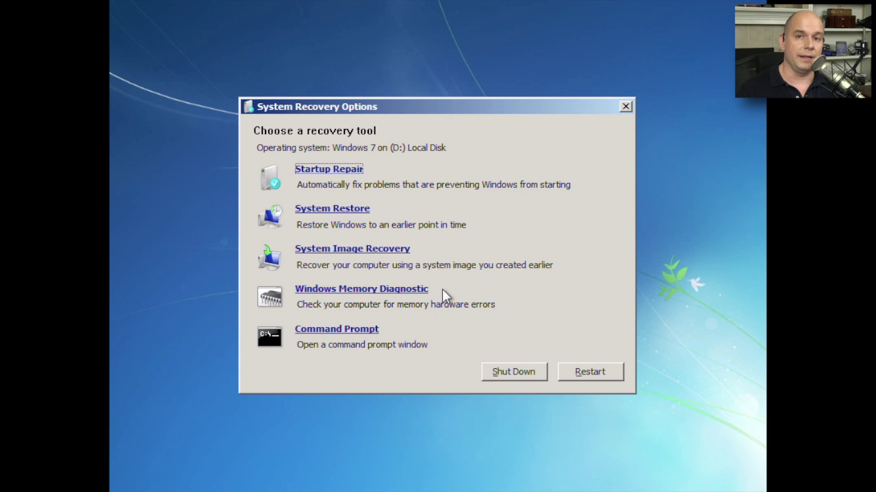
Launch Command Prompt from the Choose a recovery tool list
{"action": "left_click", "coordinate": [354, 335]}
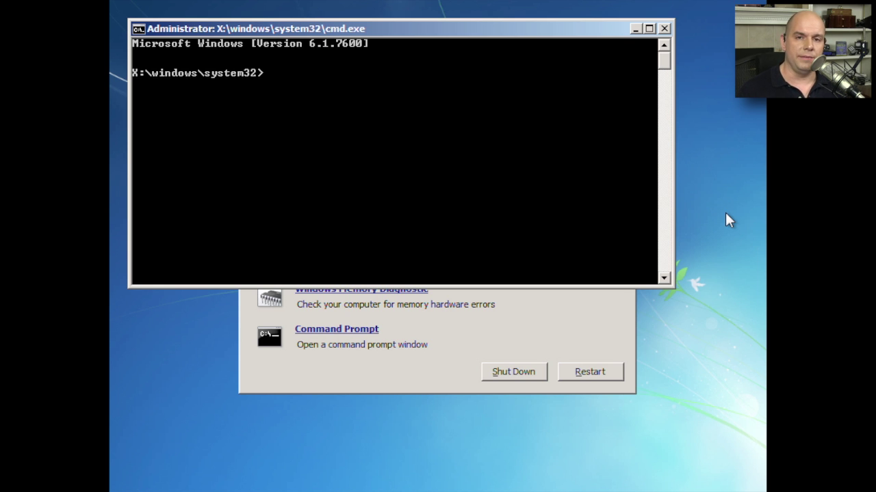
Start diskpart, show help for list, and list the disks
{"action": "type", "text": "disk"}
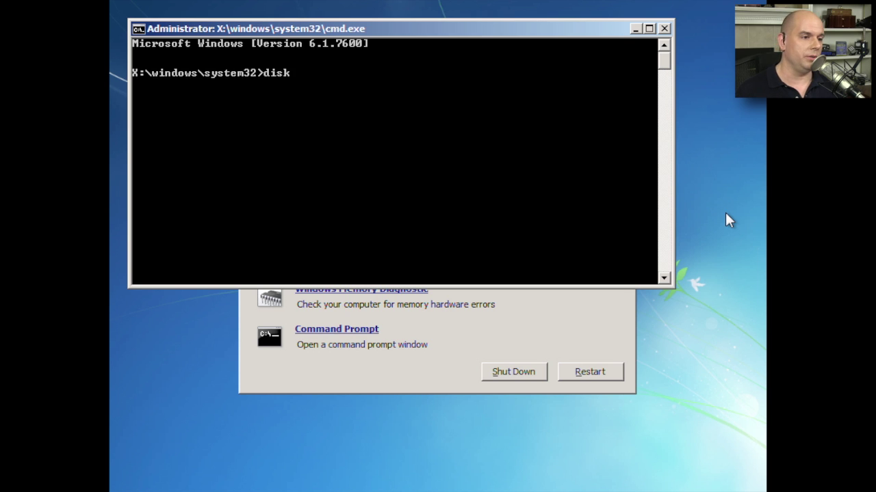
{"action": "type", "text": "part"}
{"action": "key", "text": "Return"}
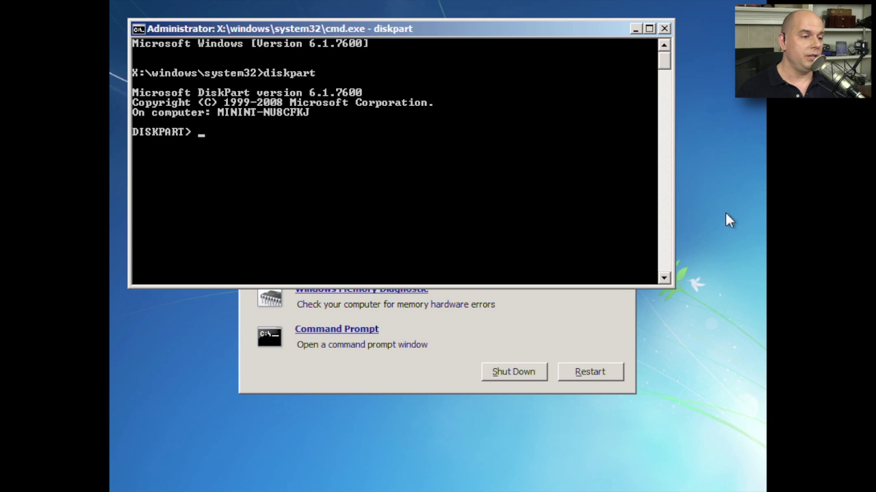
{"action": "type", "text": "list ?"}
{"action": "key", "text": "Return"}
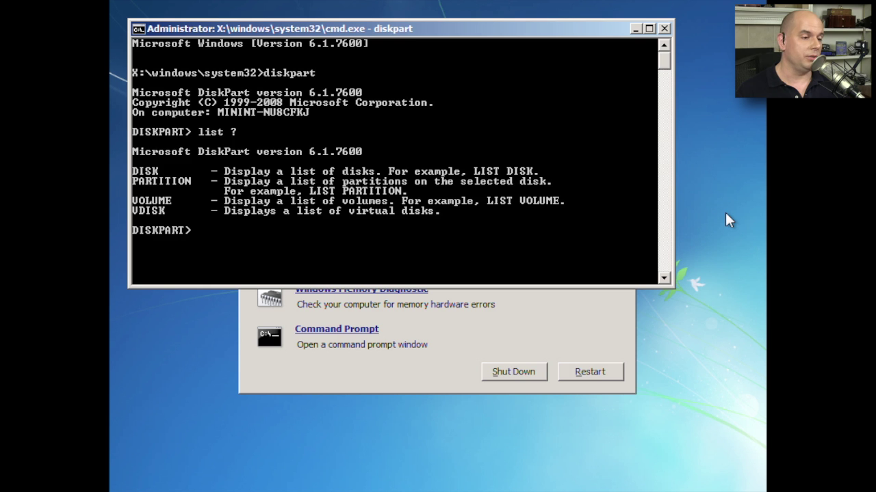
{"action": "type", "text": "list disk"}
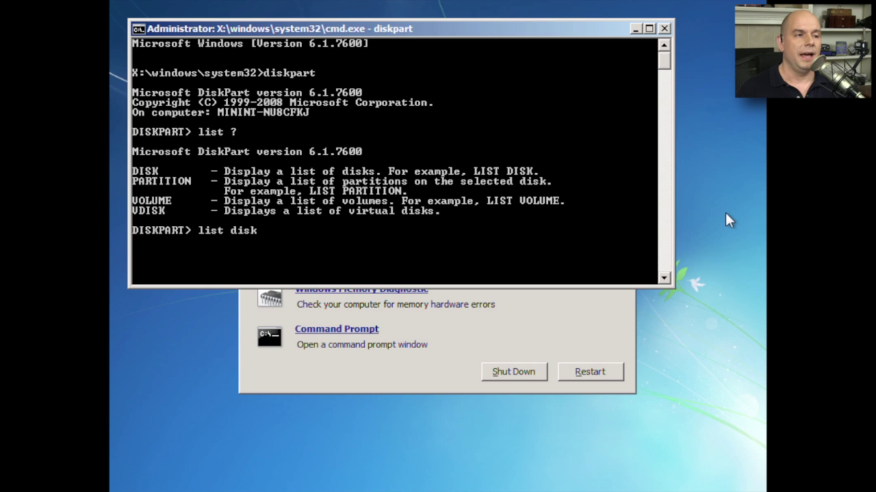
{"action": "key", "text": "Return"}
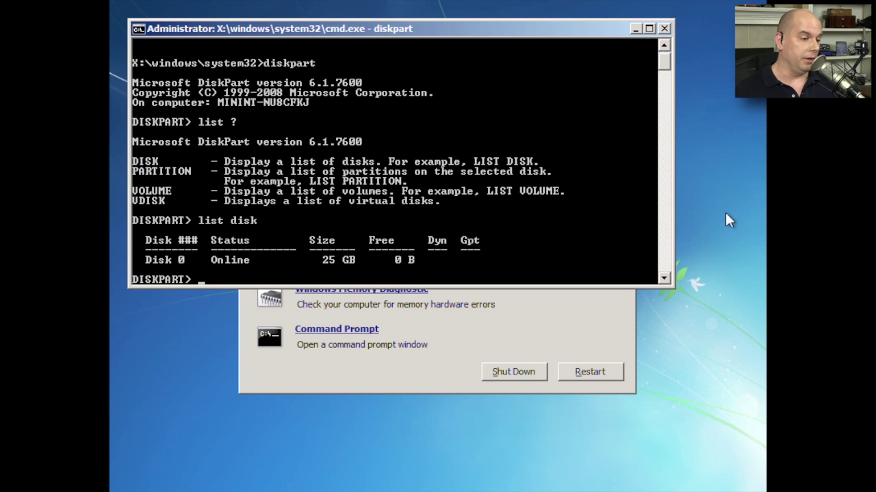
List the volumes, exit diskpart, and rewrite the MBR with bootrec /fixmbr
{"action": "type", "text": "list volume"}
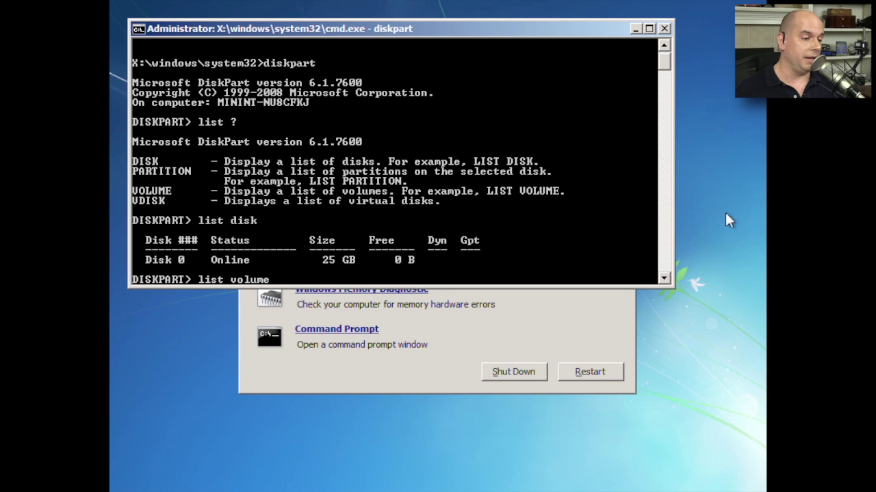
{"action": "key", "text": "Return"}
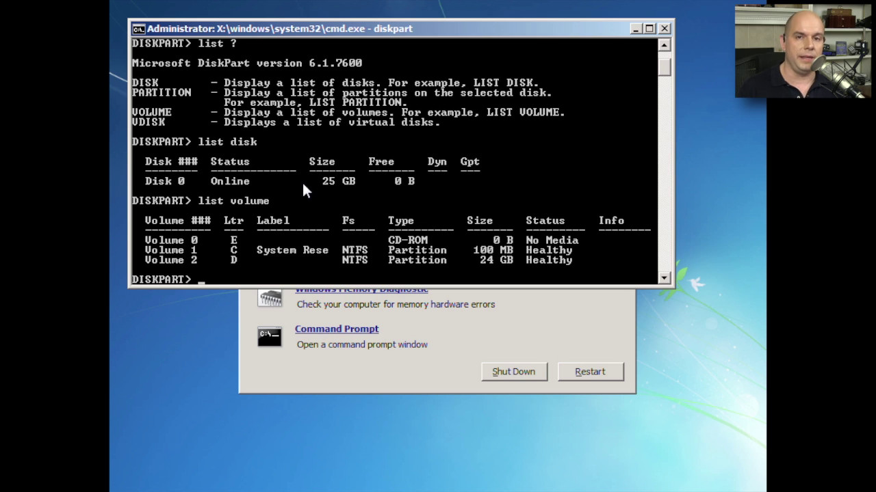
{"action": "type", "text": "exit"}
{"action": "key", "text": "Return"}
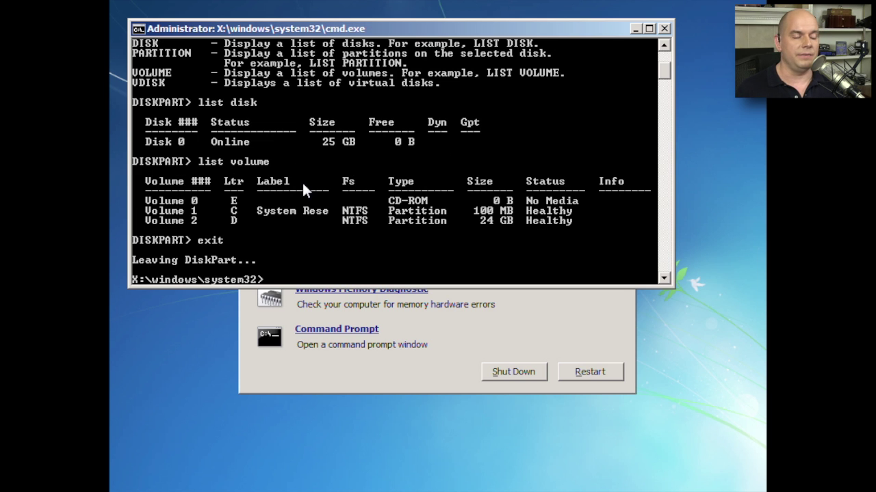
{"action": "type", "text": "boot"}
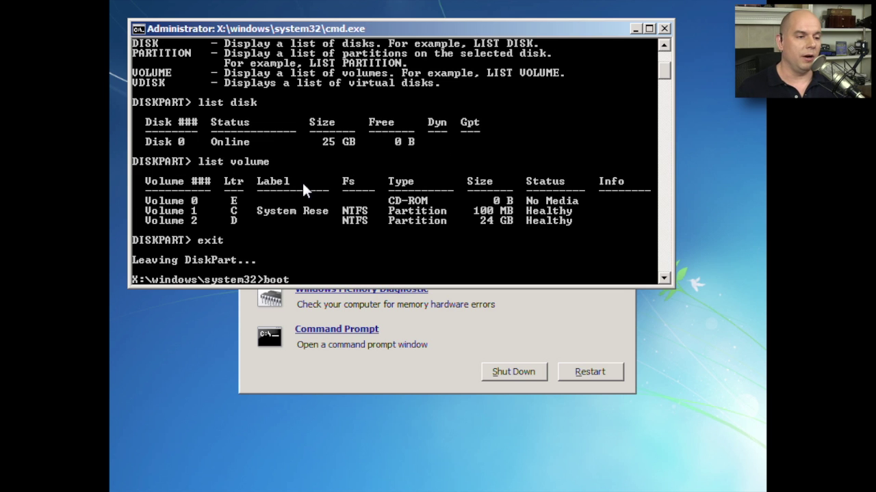
{"action": "type", "text": "rec /"}
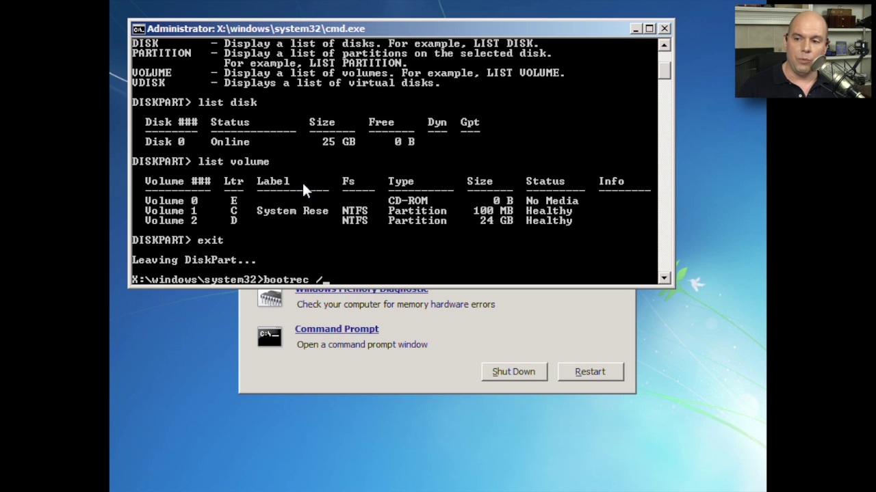
{"action": "type", "text": "fixmbr"}
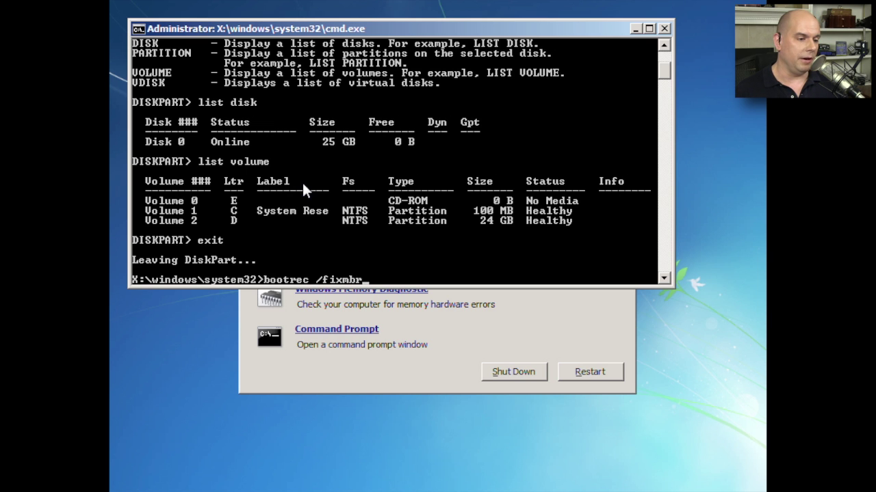
{"action": "key", "text": "Return"}
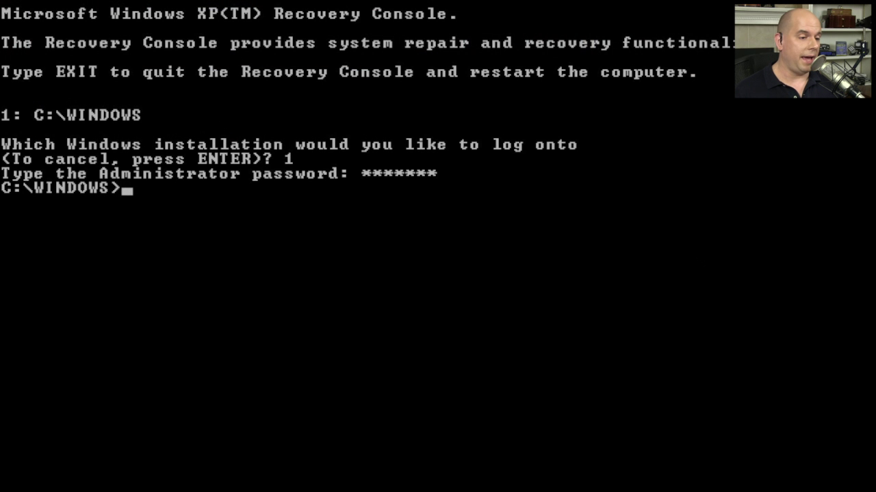
Start diskpart to review the partition list
{"action": "type", "text": "diskpart"}
{"action": "key", "text": "Return"}
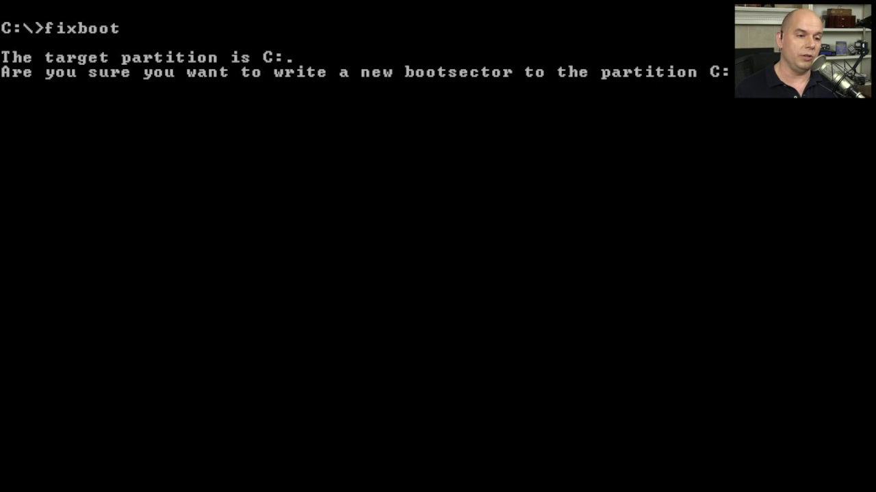
Answer y to confirm writing the new boot sector to partition C:
{"action": "type", "text": "y"}
{"action": "key", "text": "Return"}
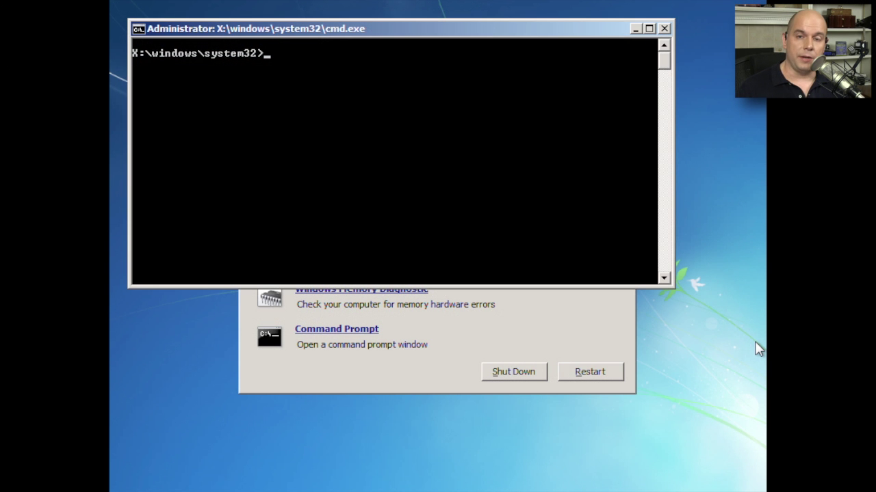
List the bootrec repair options, then run bootrec /fixboot on the system partition
{"action": "type", "text": "bootrec"}
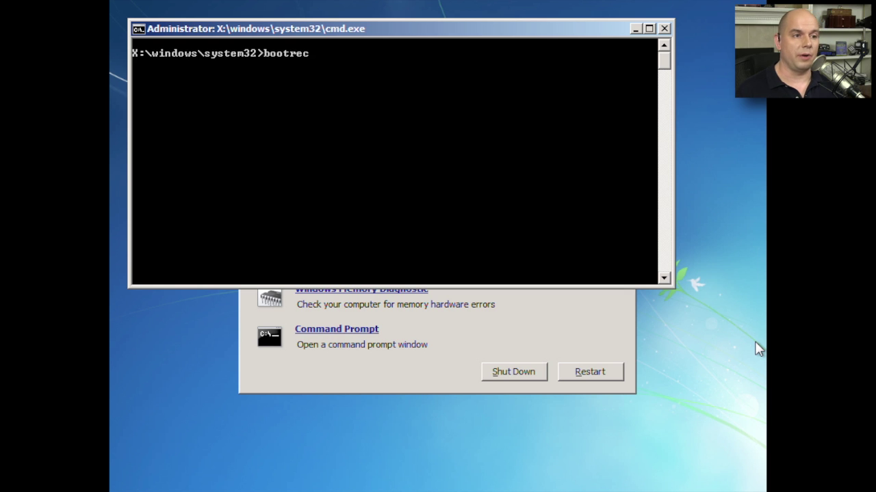
{"action": "key", "text": "Return"}
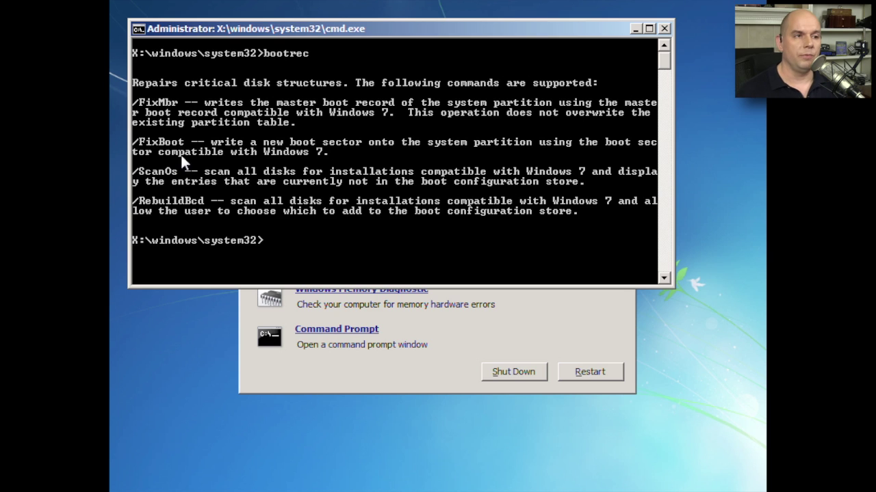
{"action": "type", "text": "bootrec /"}
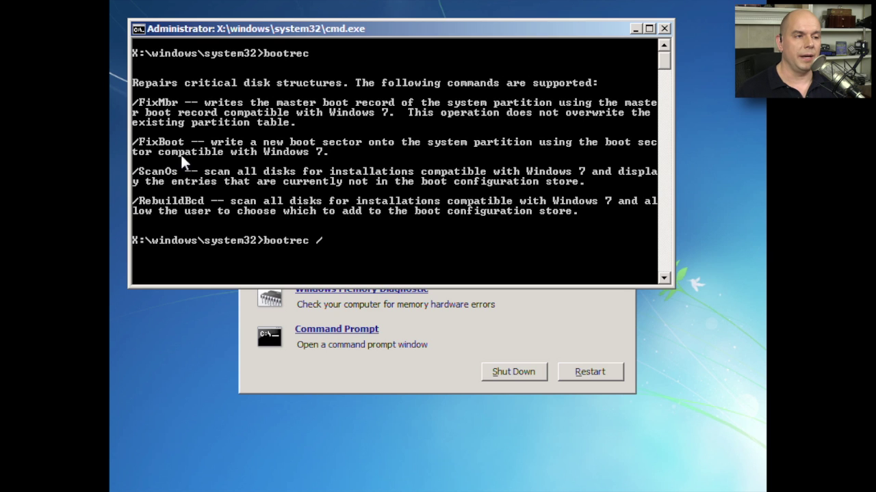
{"action": "type", "text": "fixboot"}
{"action": "key", "text": "Return"}
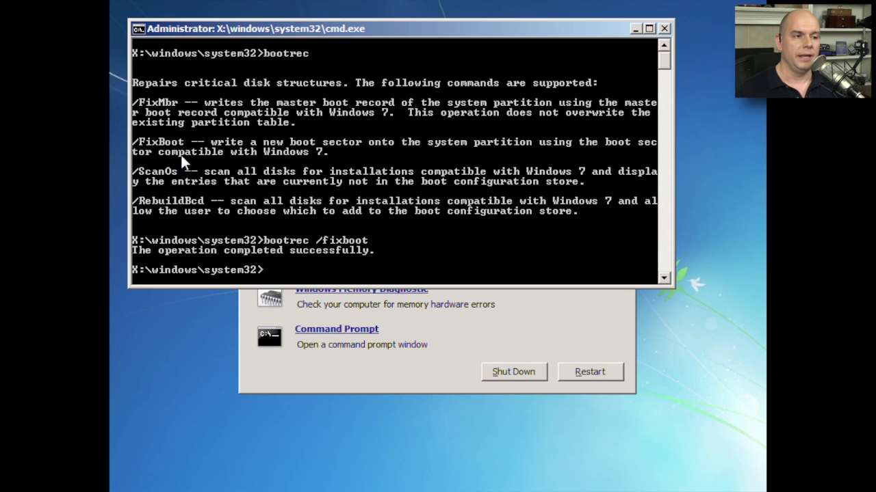